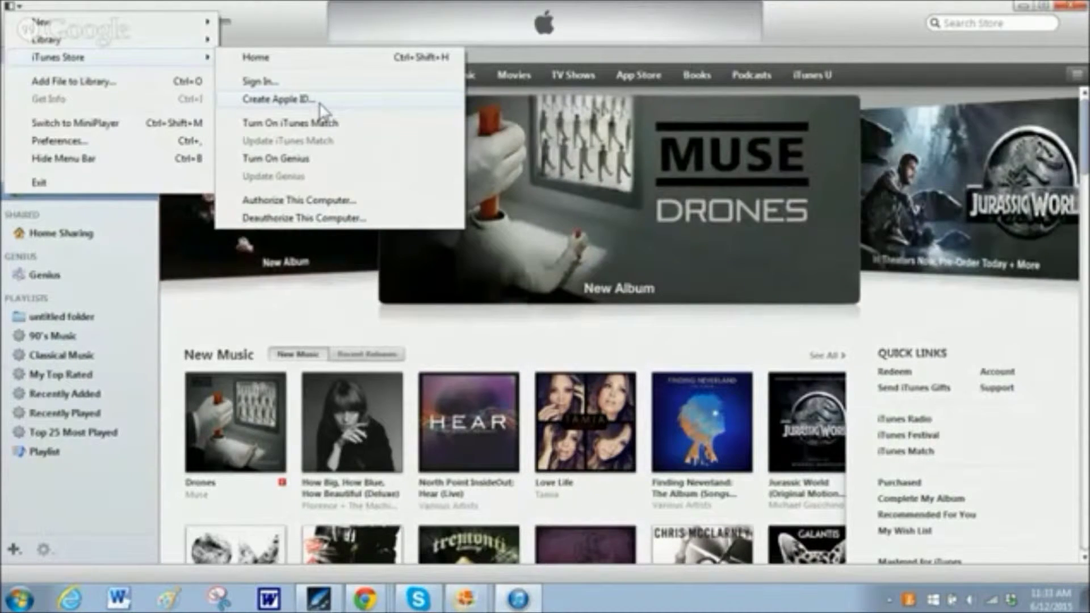
Open the sign-in dialog for the iTunes Store and close it.
click(290, 81)
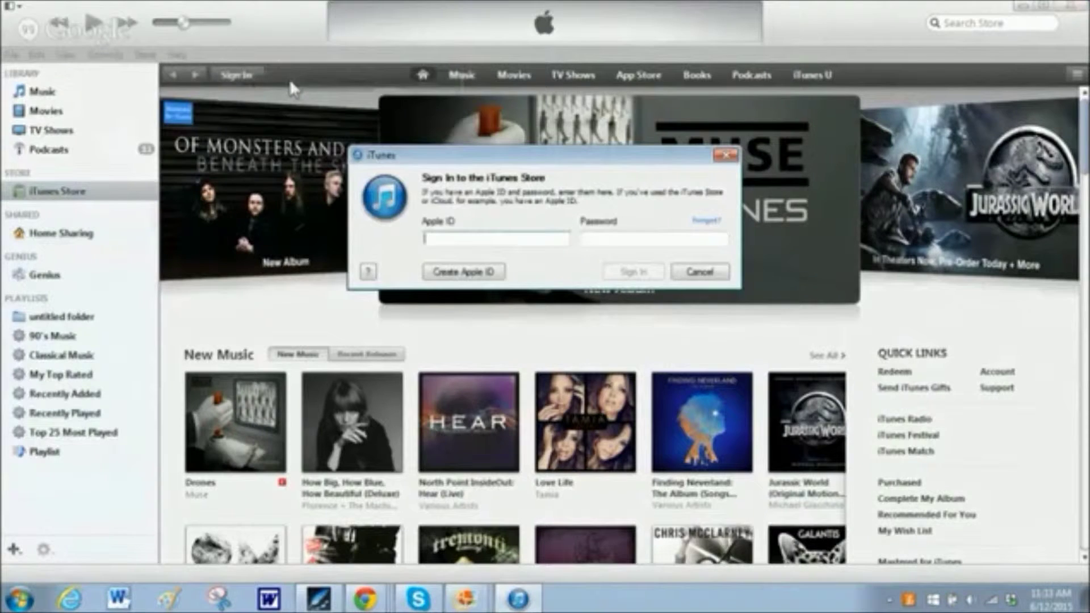
key(Escape)
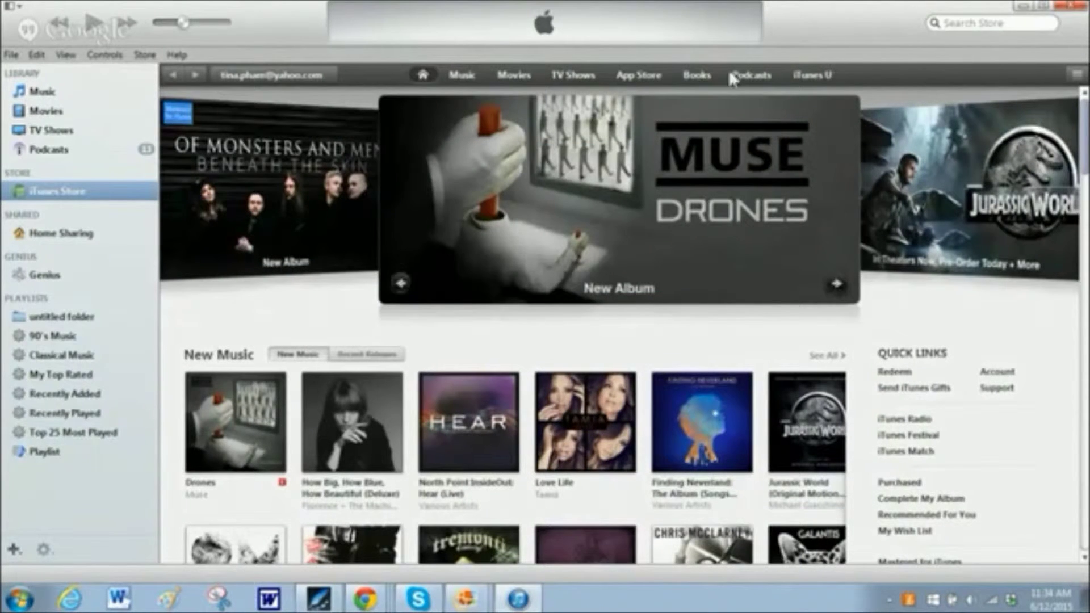
Open the store's Podcasts section and search for "frank reactions – customer experience & customer service in the digital era".
click(747, 73)
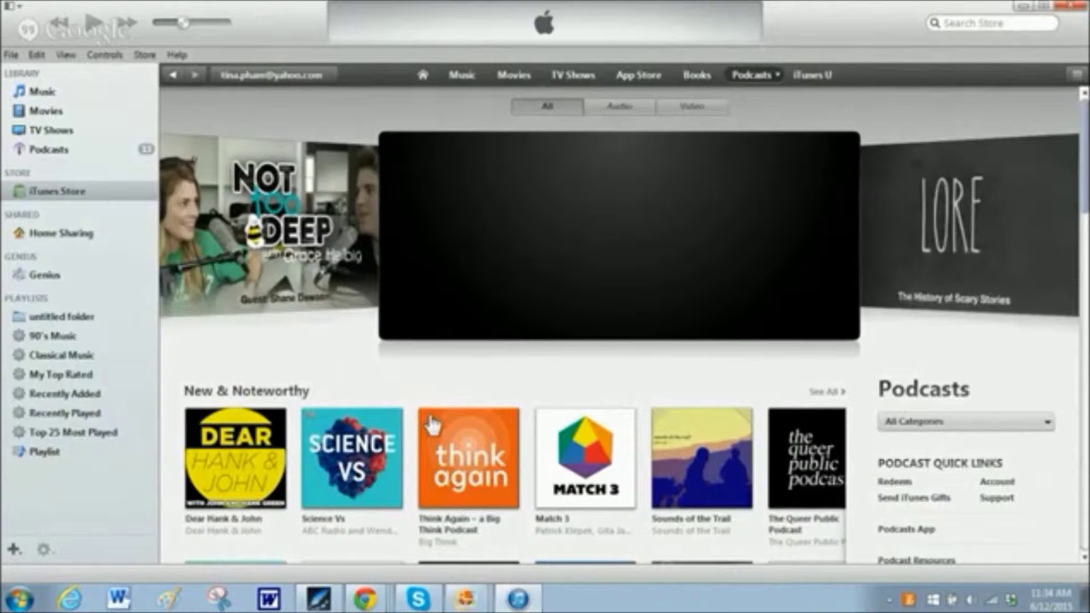
scroll(427, 425, down, 8)
scroll(969, 263, up, 7)
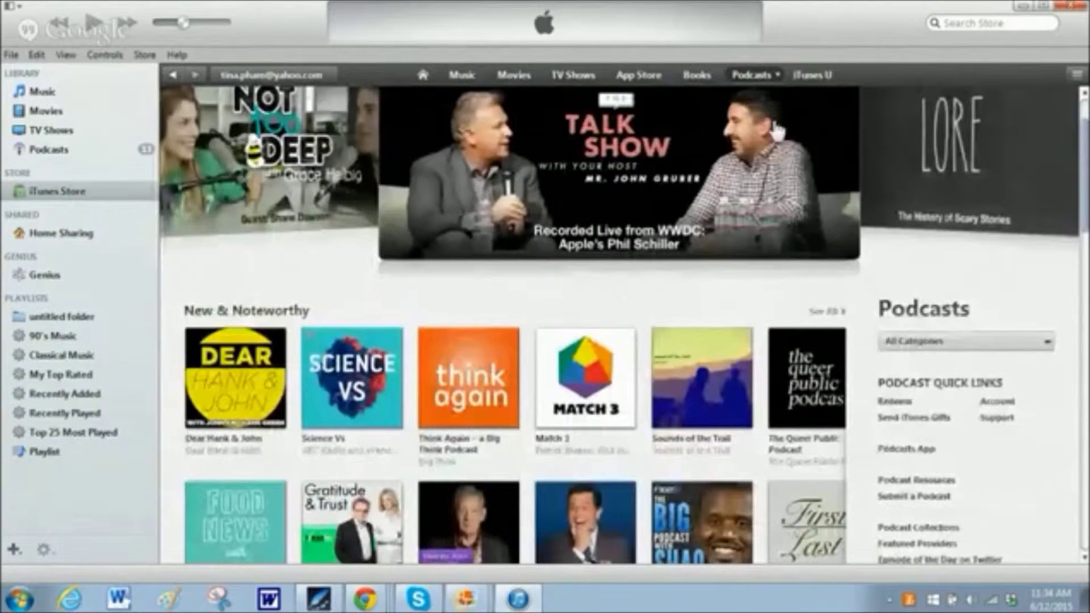
click(986, 23)
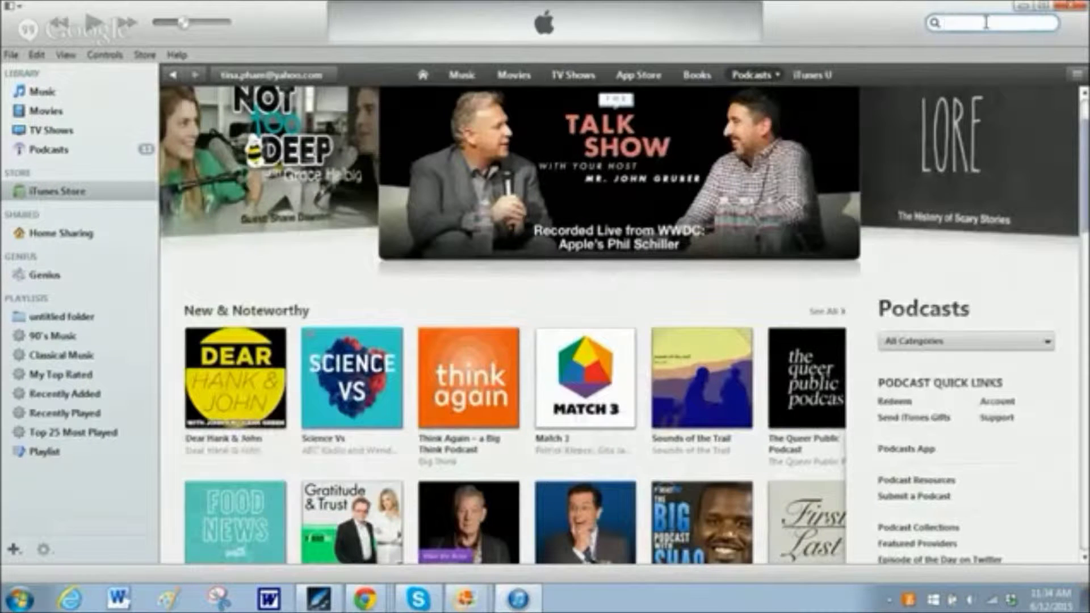
text(frank reactions – customer experience & customer service in the digital era)
key(Return)
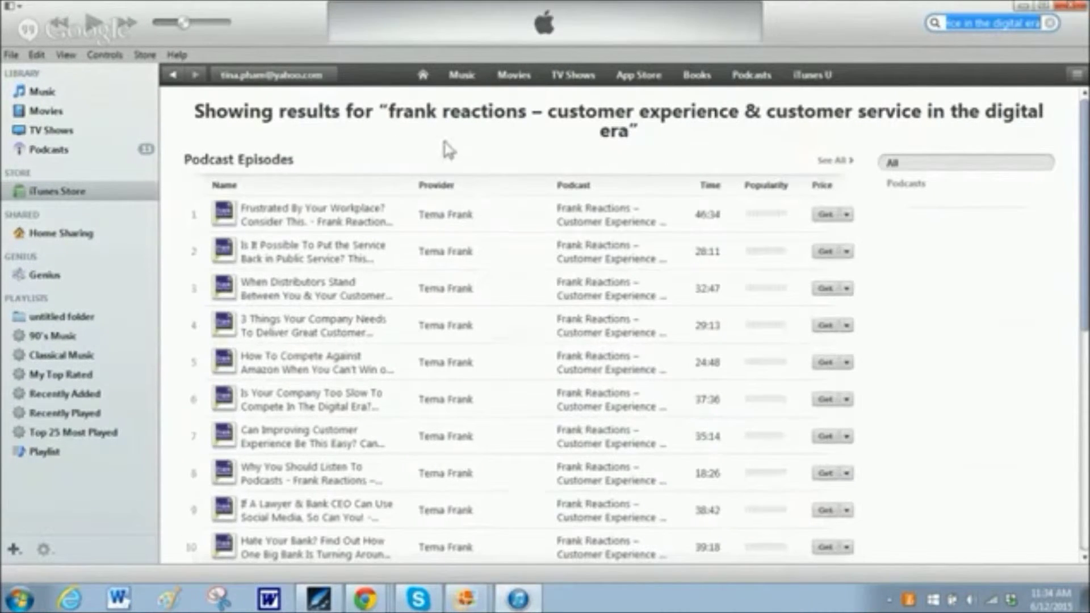
Open the Frank Reactions podcast page from the search results and subscribe to the podcast.
scroll(437, 241, down, 1)
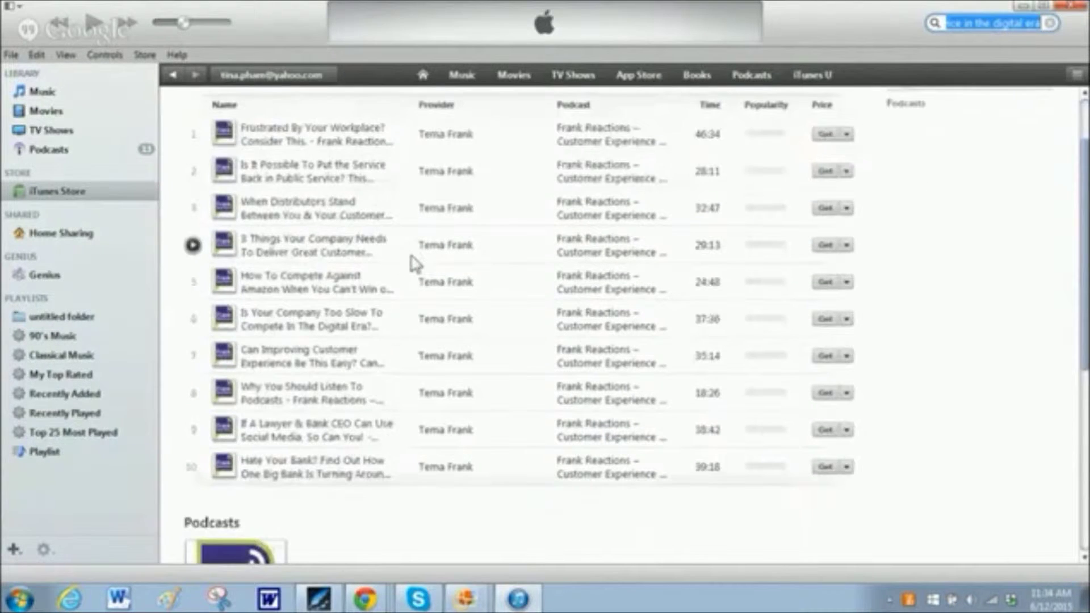
scroll(414, 341, down, 3)
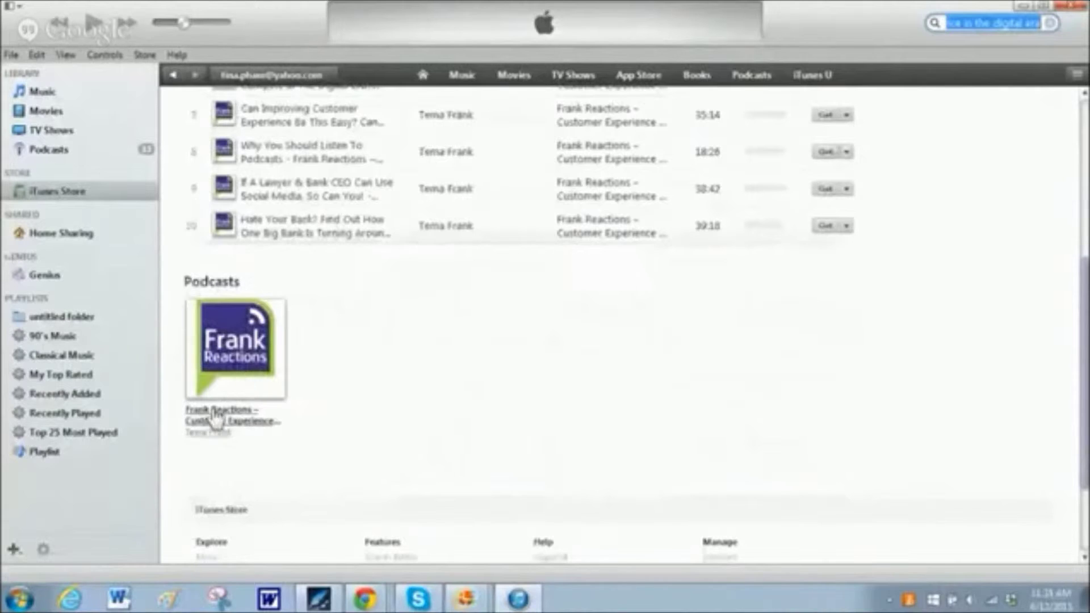
click(238, 375)
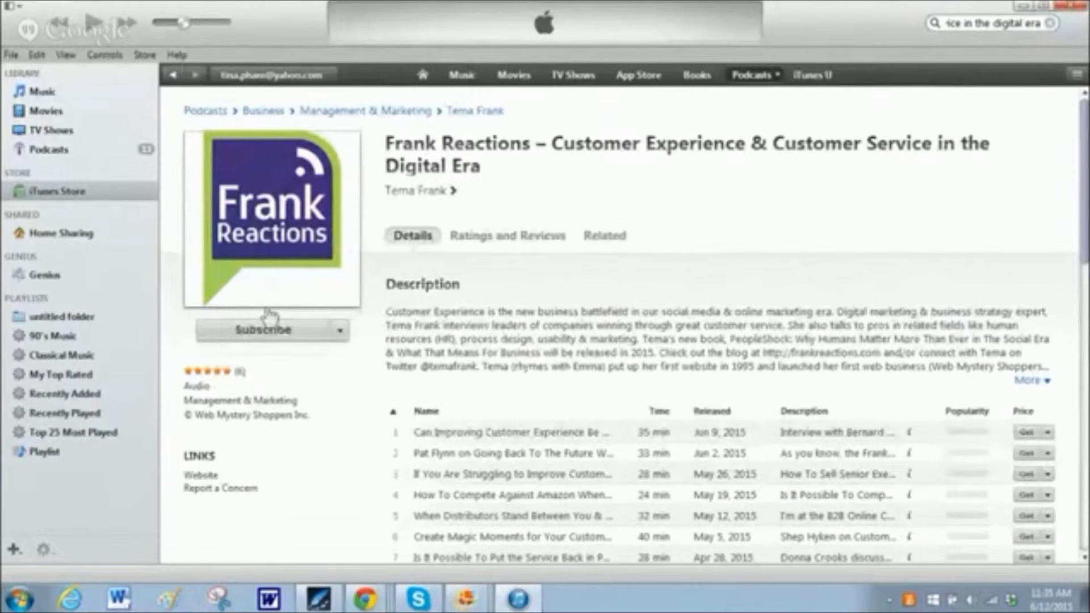
click(295, 339)
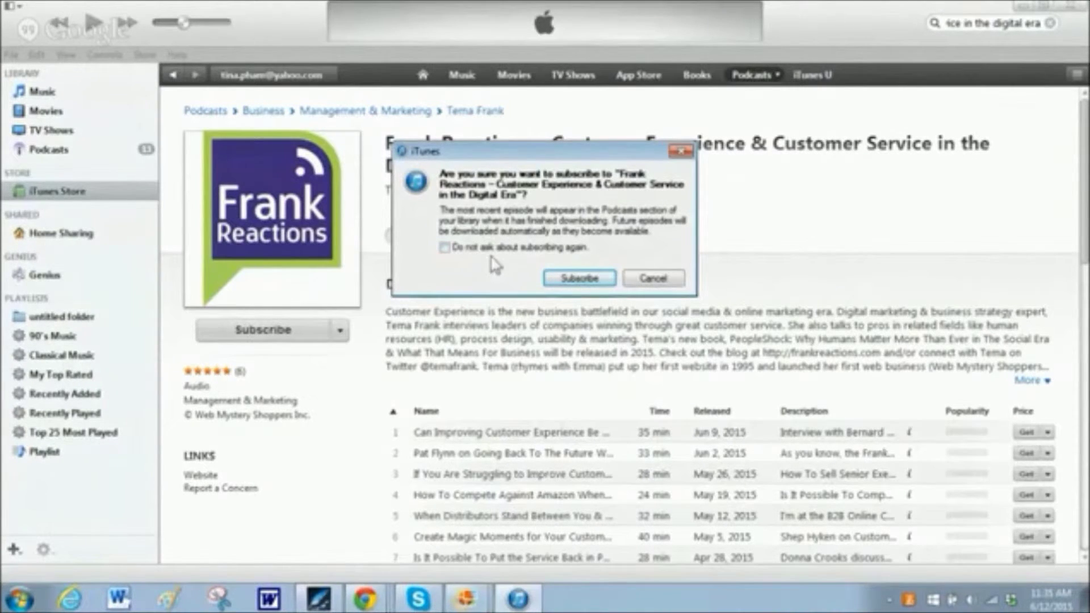
click(576, 283)
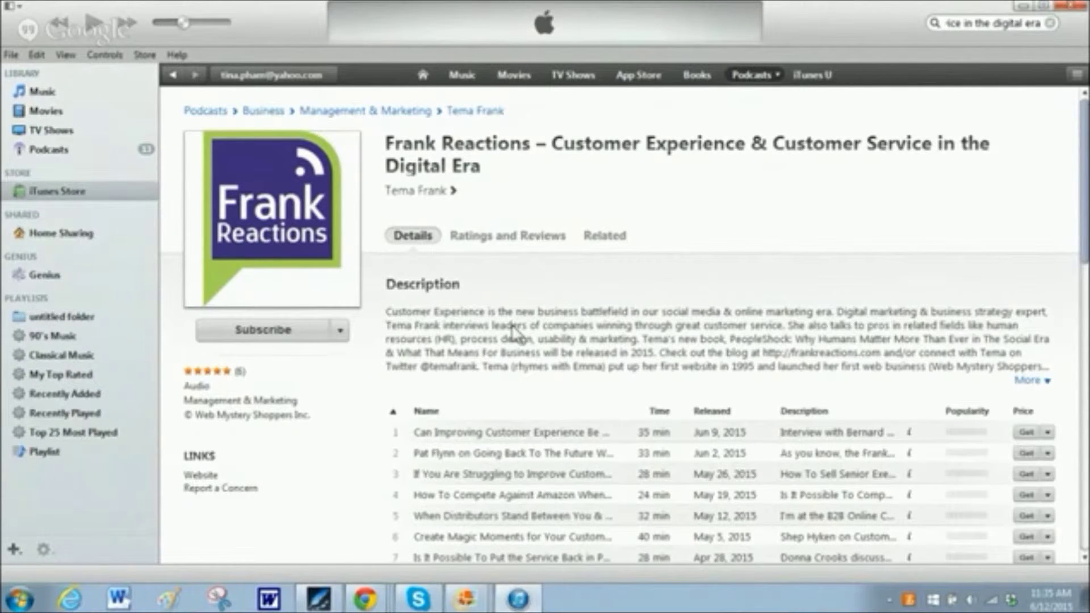
View the podcast's ratings and reviews, including the blank Write a Review form, and cancel the form.
click(498, 250)
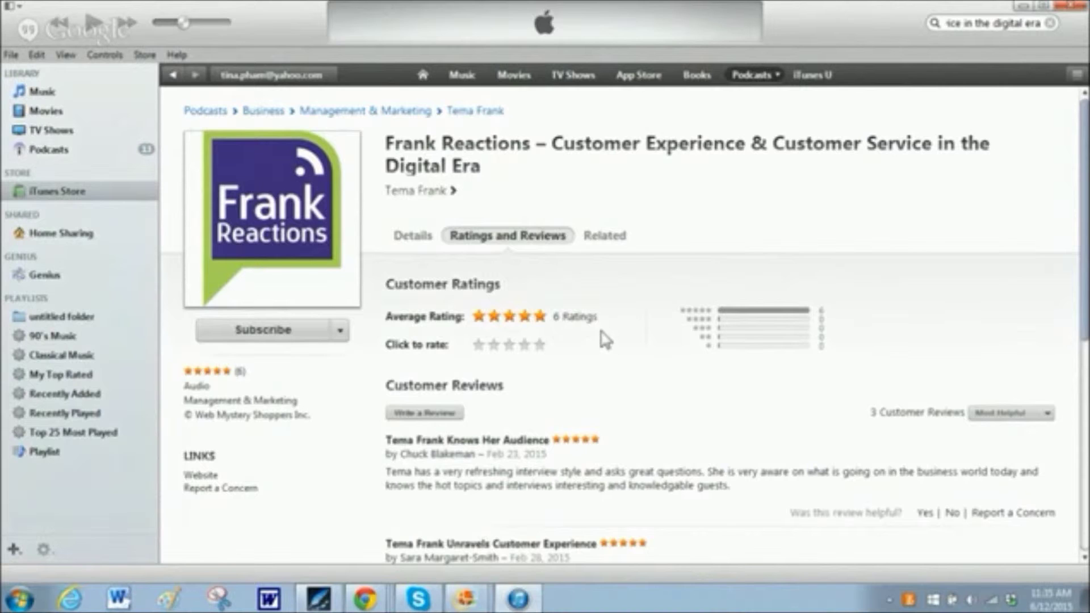
scroll(606, 341, down, 3)
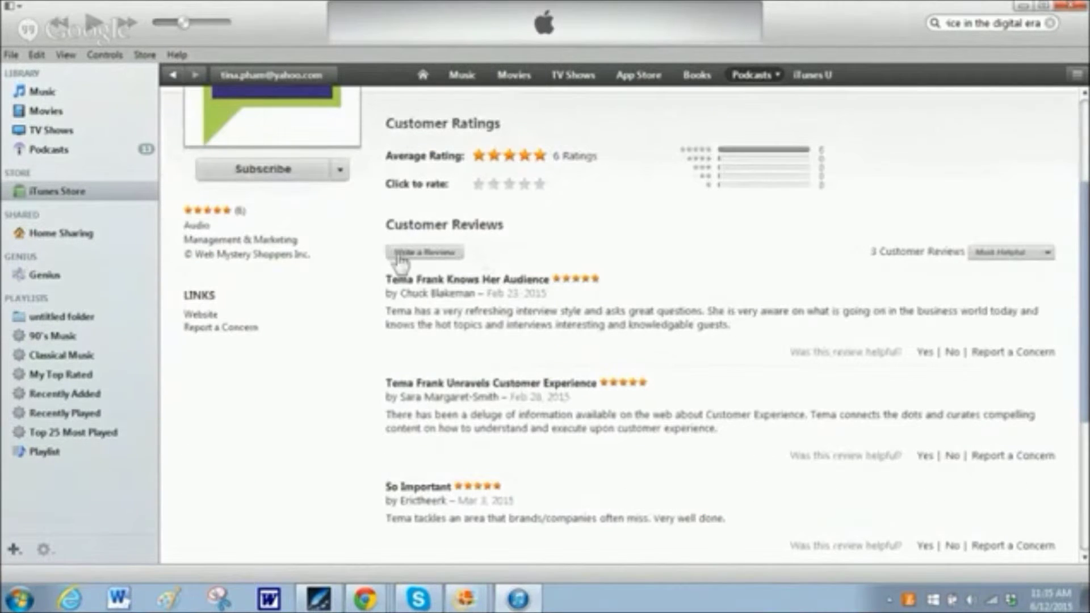
click(430, 254)
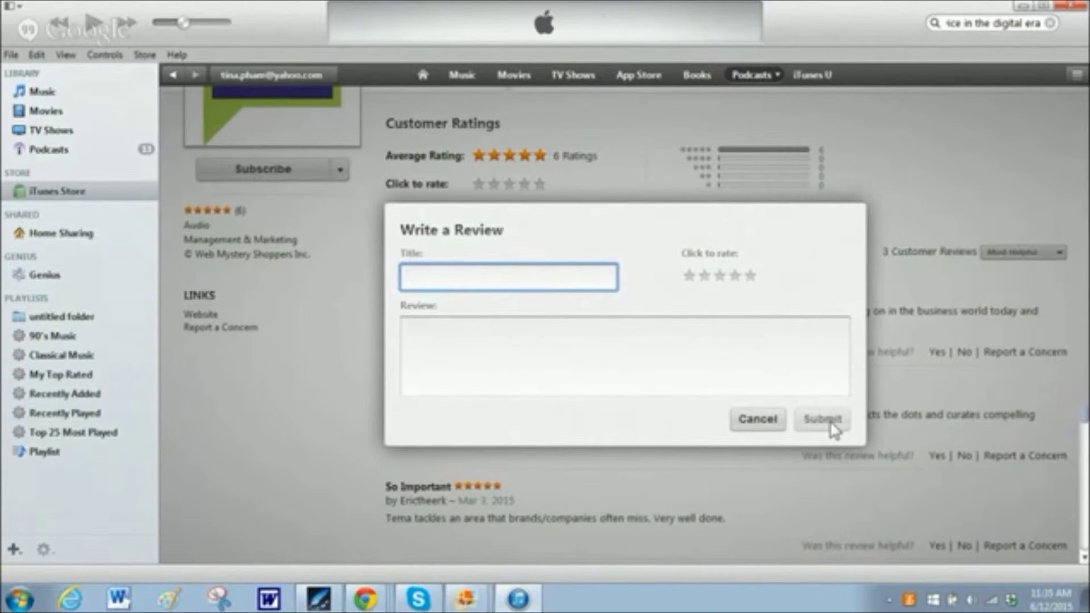
click(780, 420)
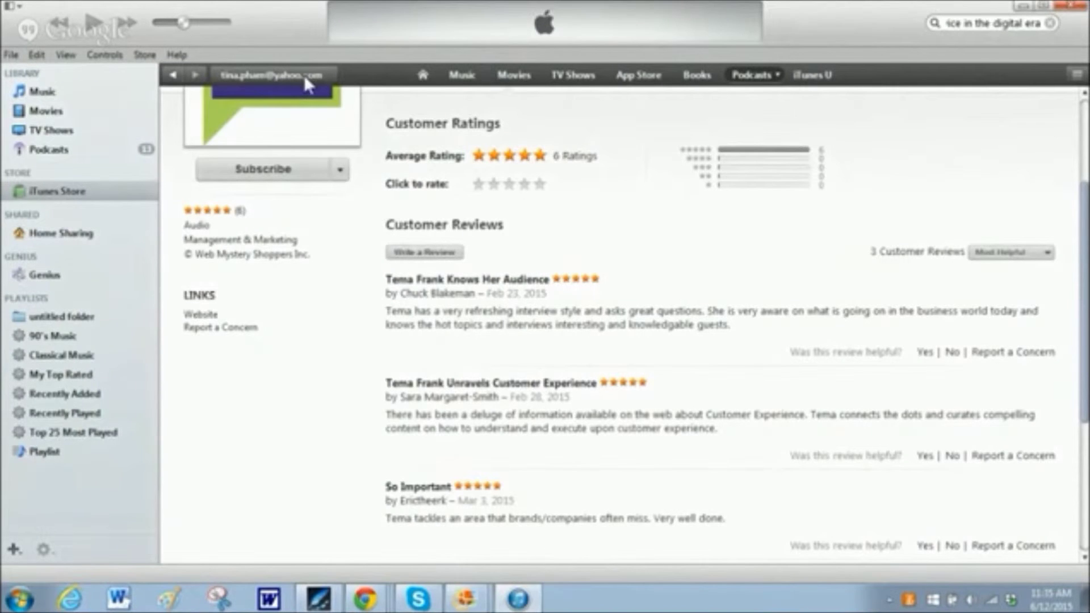
Open the management page for the account's reviews and ratings and look through the submitted podcast reviews.
click(304, 74)
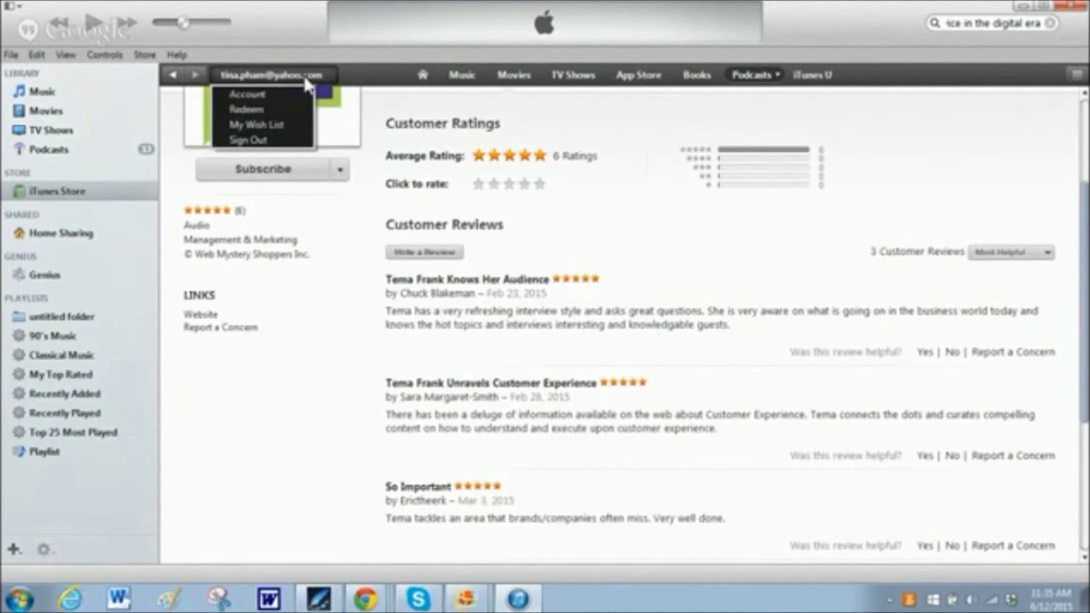
click(277, 95)
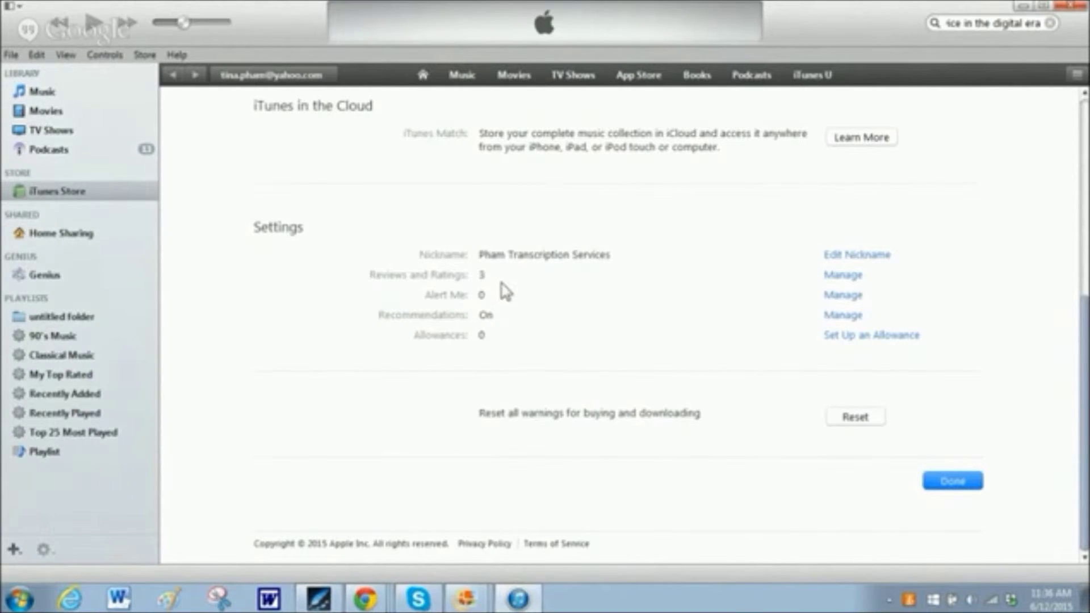
click(850, 283)
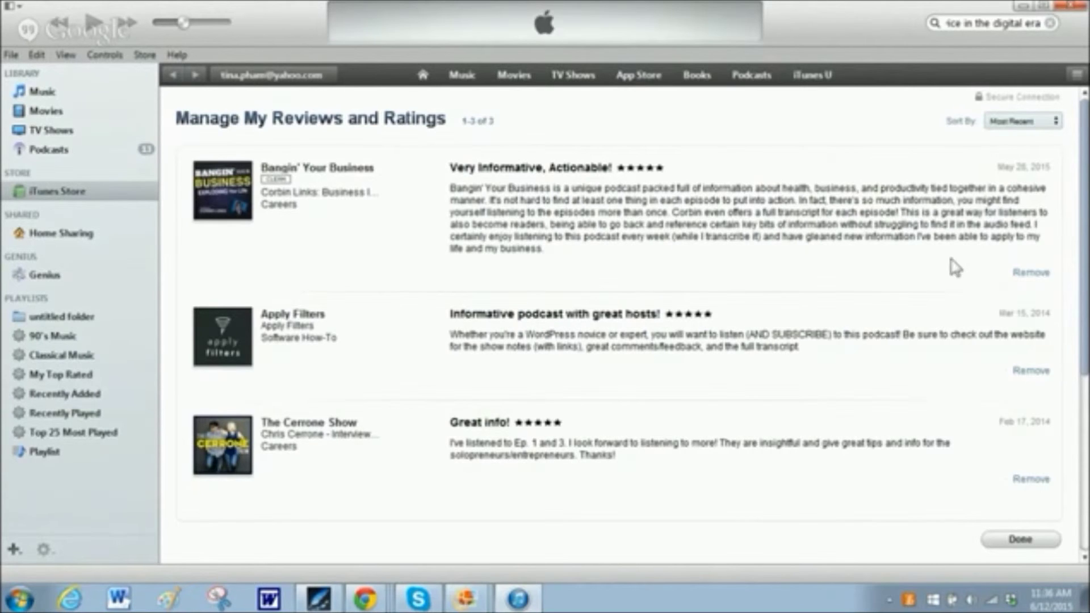
click(1029, 275)
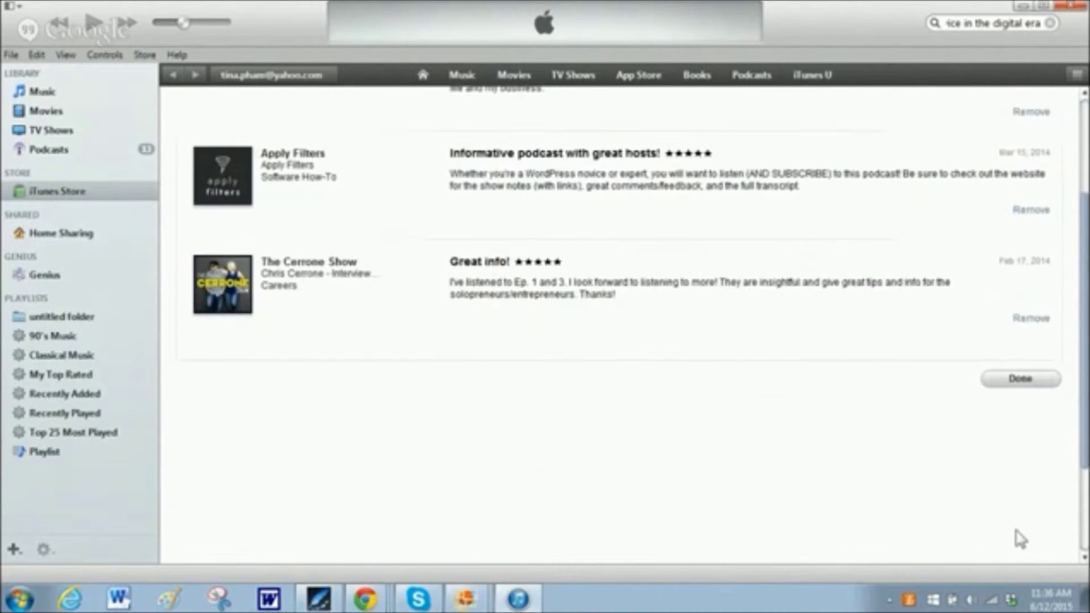
scroll(357, 377, up, 3)
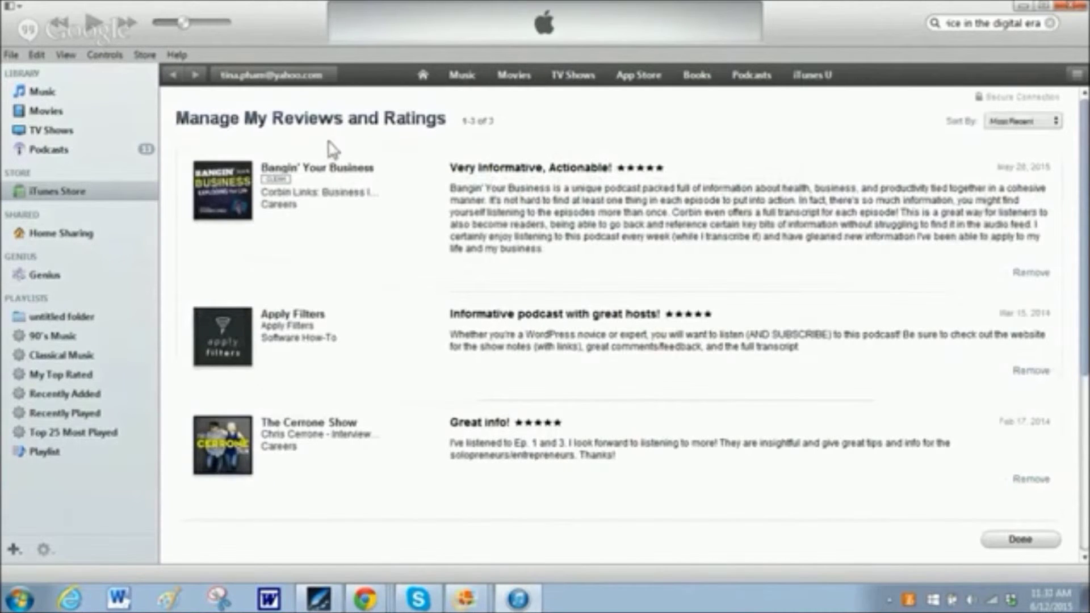
Open the podcast settings of Frank Reactions in the podcast library.
click(45, 152)
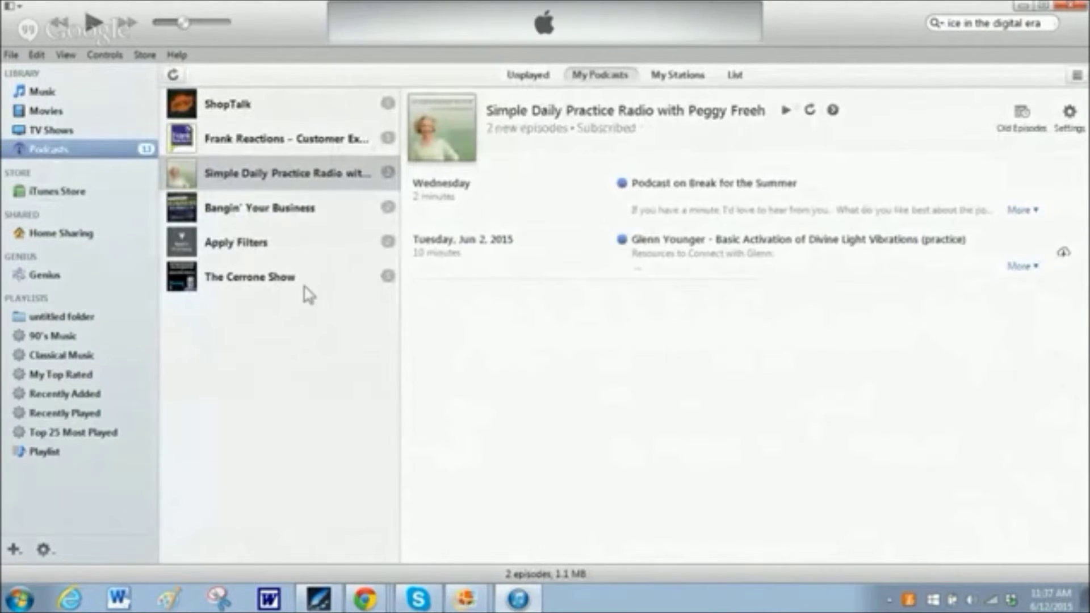
click(268, 148)
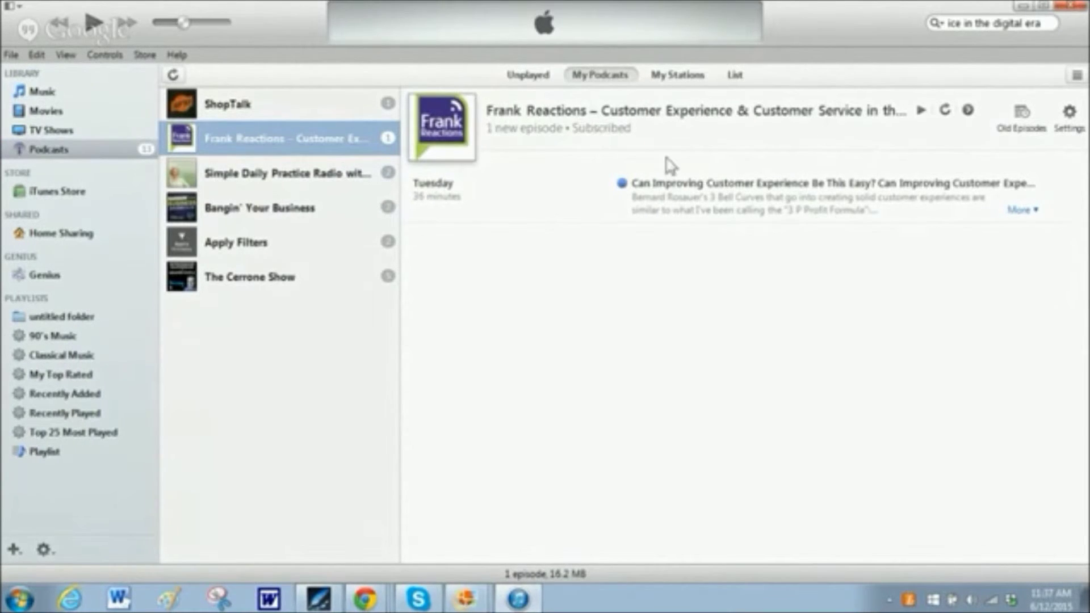
click(1072, 115)
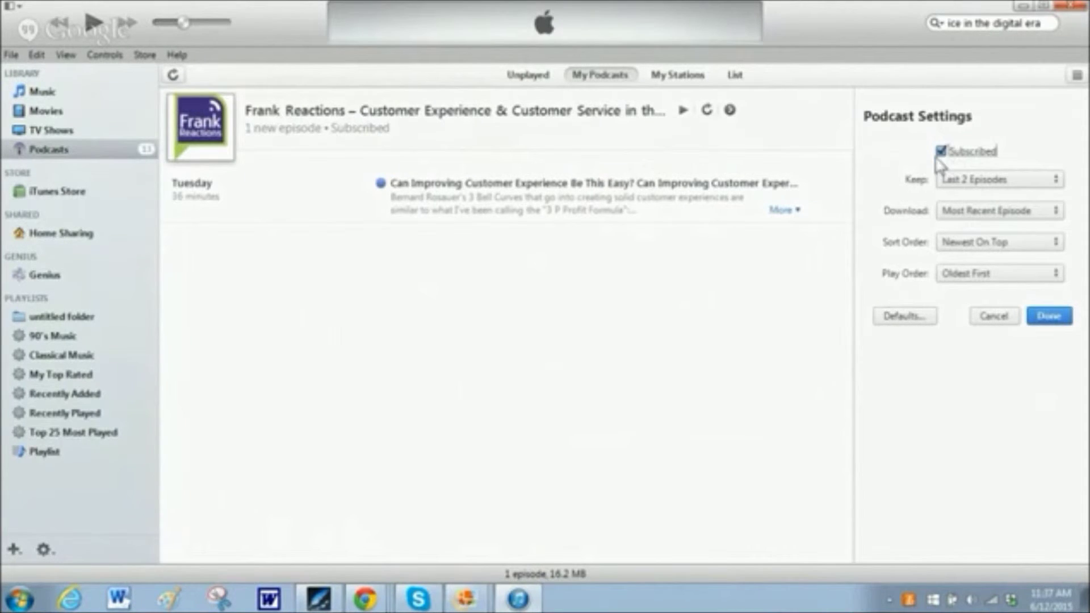
Keep the podcast Subscribed, set Download to Most Recent Episode, and save the podcast settings.
click(944, 159)
click(942, 159)
click(1049, 213)
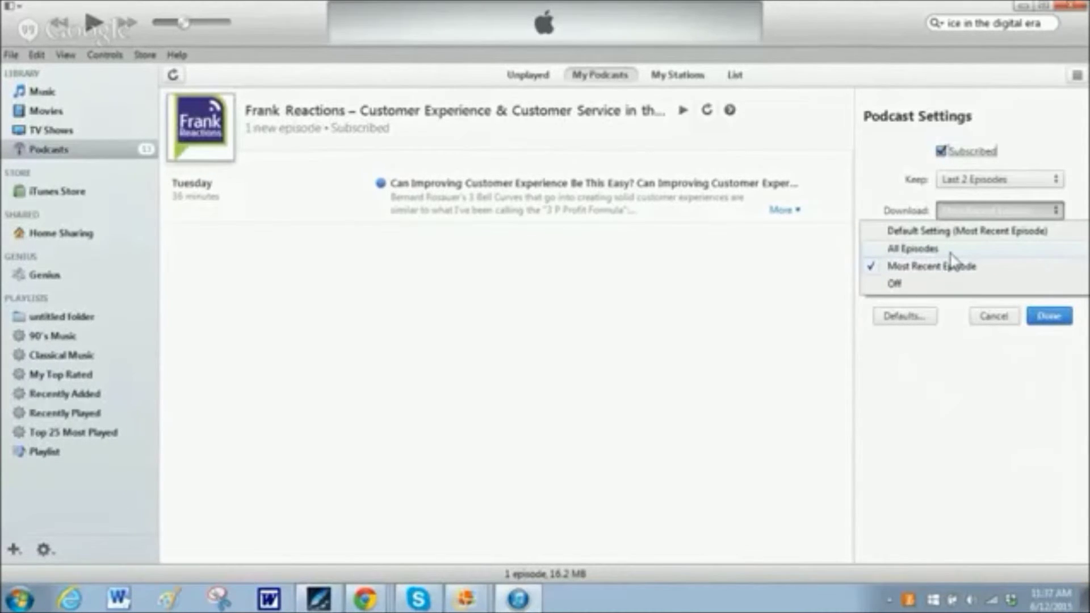
click(910, 269)
click(1053, 211)
click(810, 332)
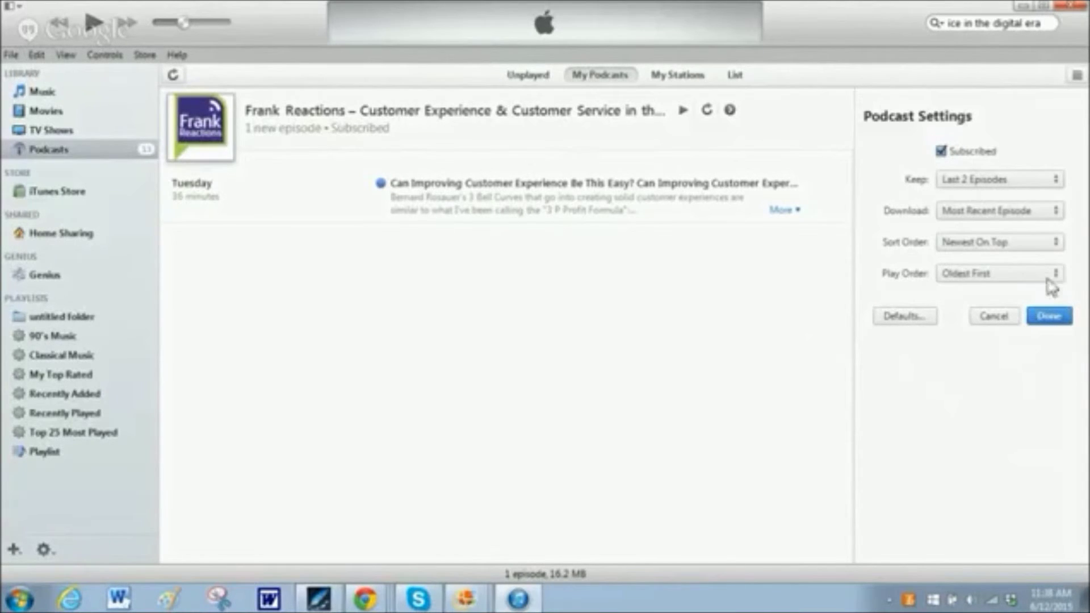
click(1063, 318)
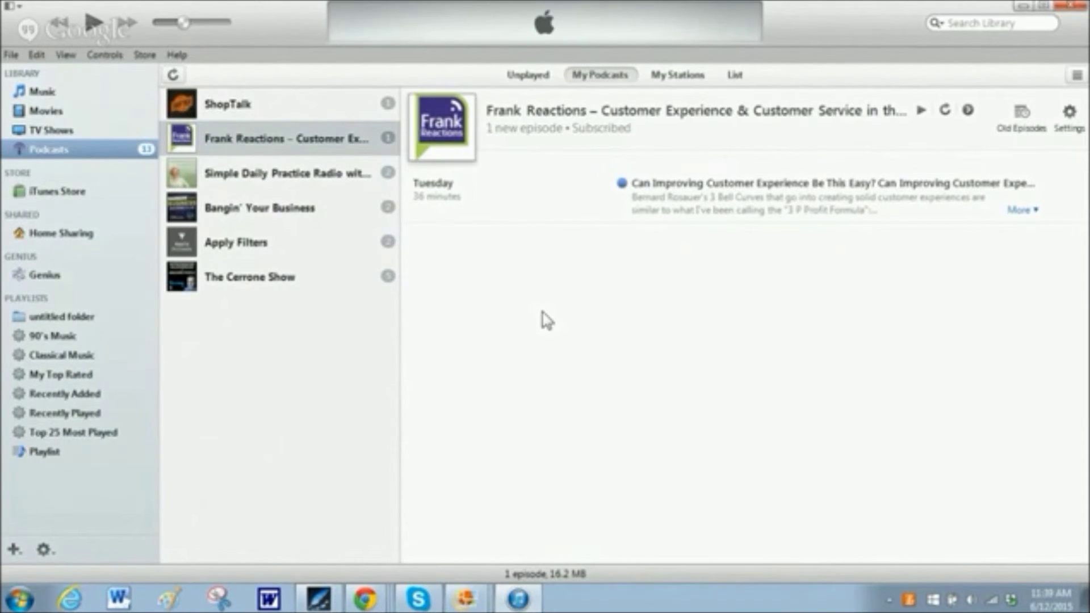
Return to the iTunes Store and open the account's Manage My Reviews and Ratings page.
click(66, 192)
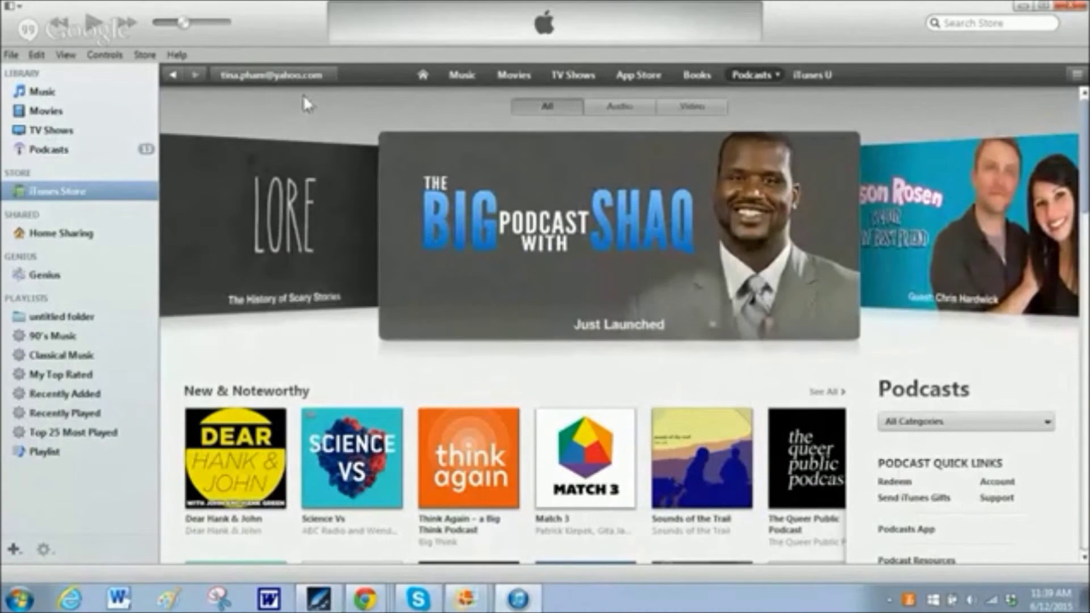
click(311, 76)
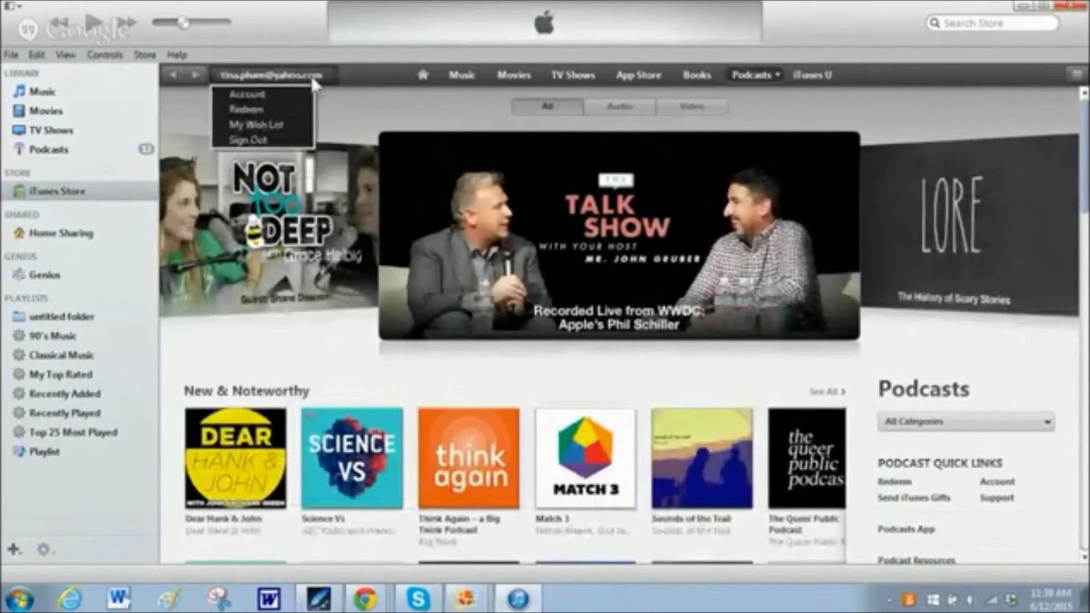
click(268, 96)
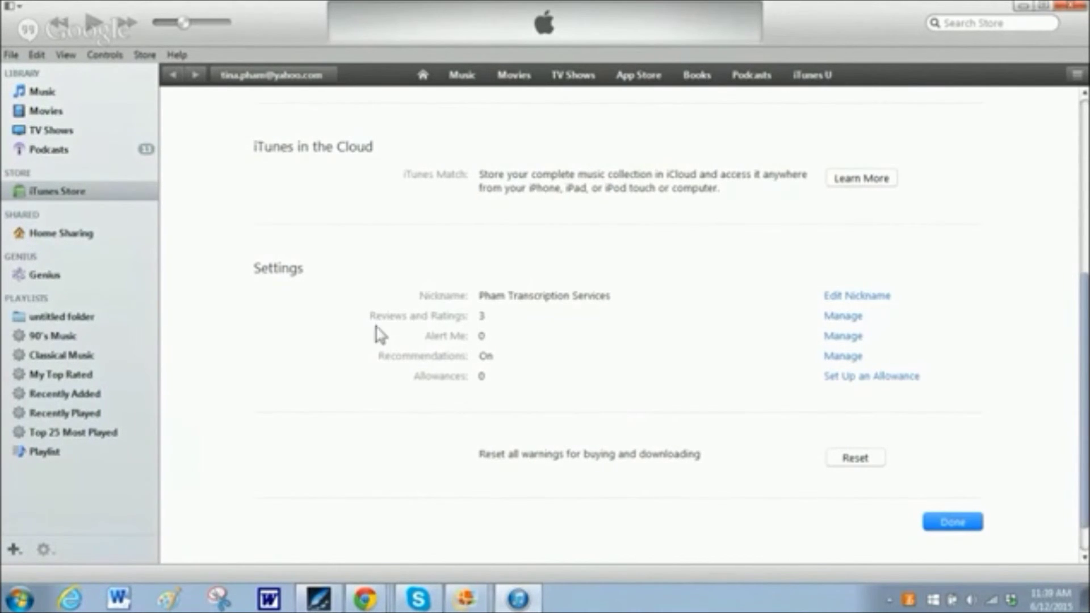
click(848, 318)
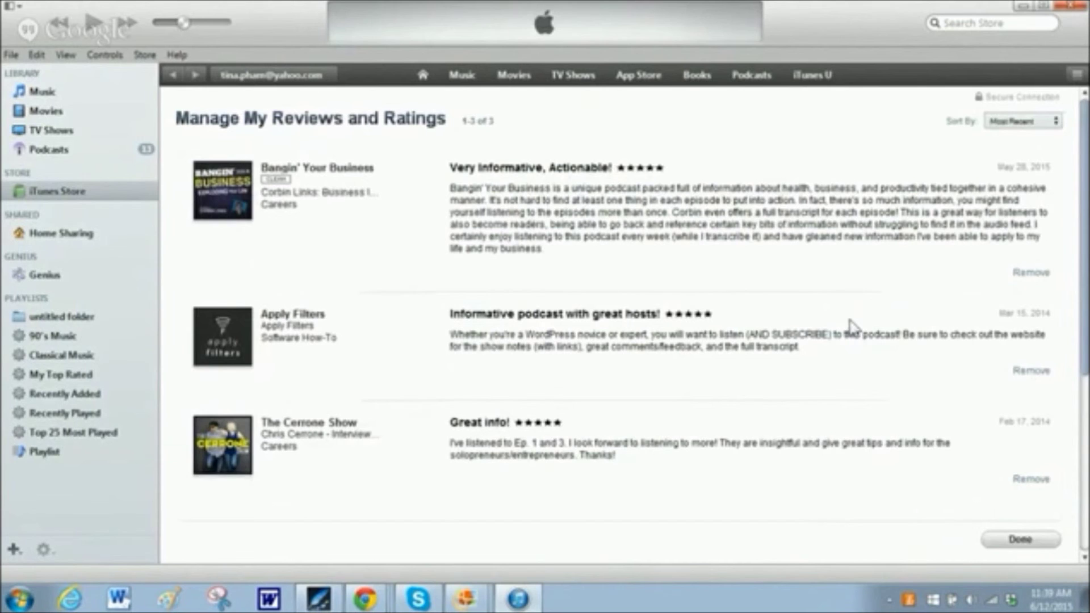